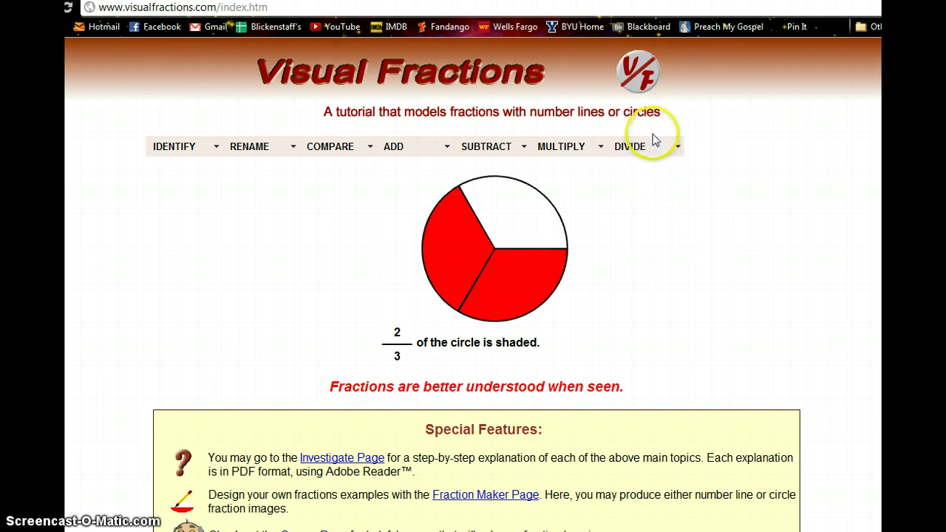
{"action": "mouse_move", "coordinate": [654, 146]}
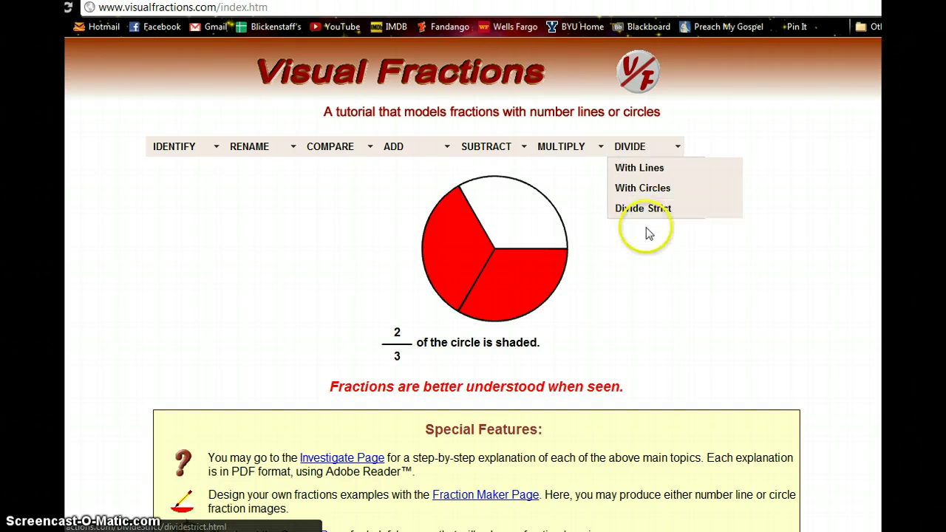
{"action": "left_click", "coordinate": [613, 253]}
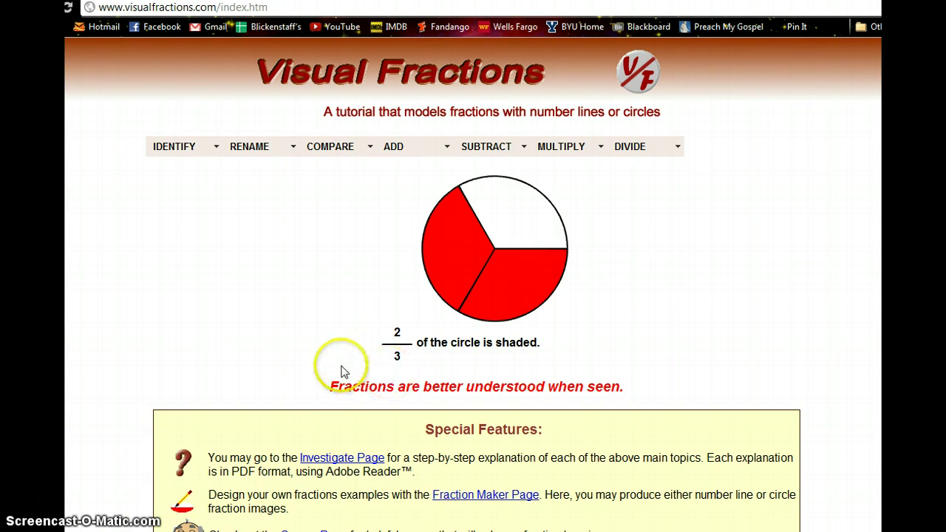
{"action": "left_click_drag", "start_coordinate": [325, 386], "coordinate": [595, 383]}
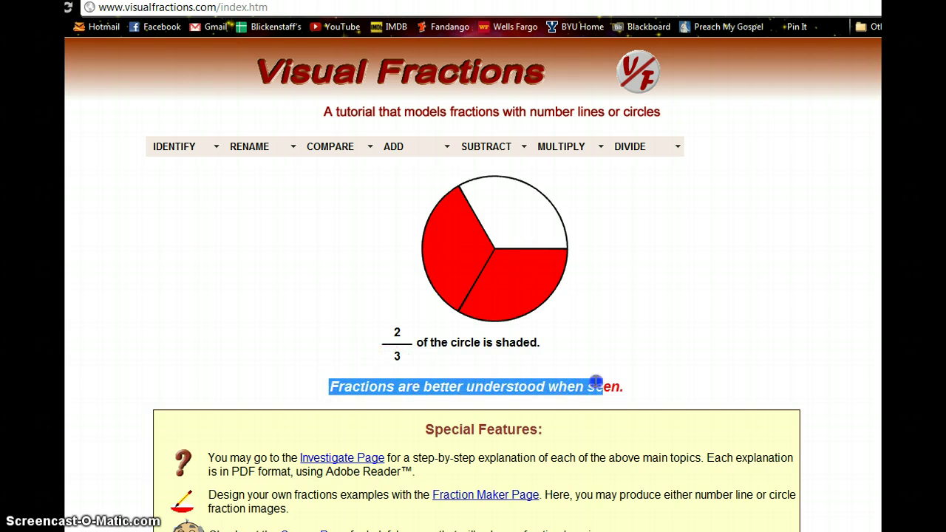
{"action": "left_click", "coordinate": [638, 394]}
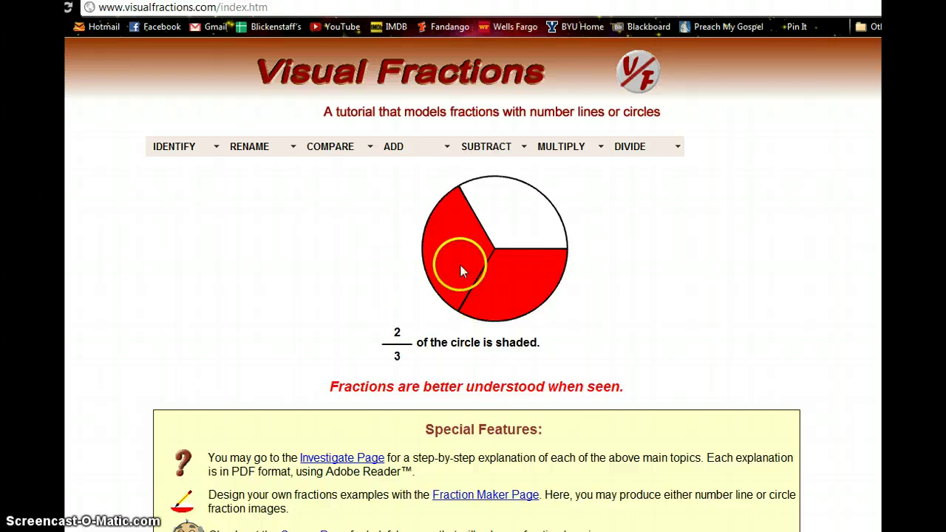
Open the exercise for adding like fractions with lines and start it
{"action": "mouse_move", "coordinate": [441, 152]}
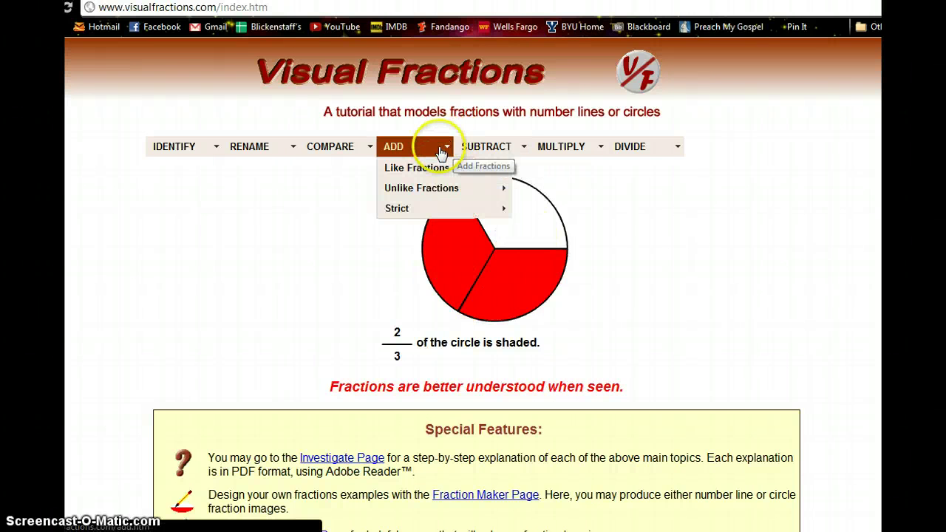
{"action": "mouse_move", "coordinate": [463, 213]}
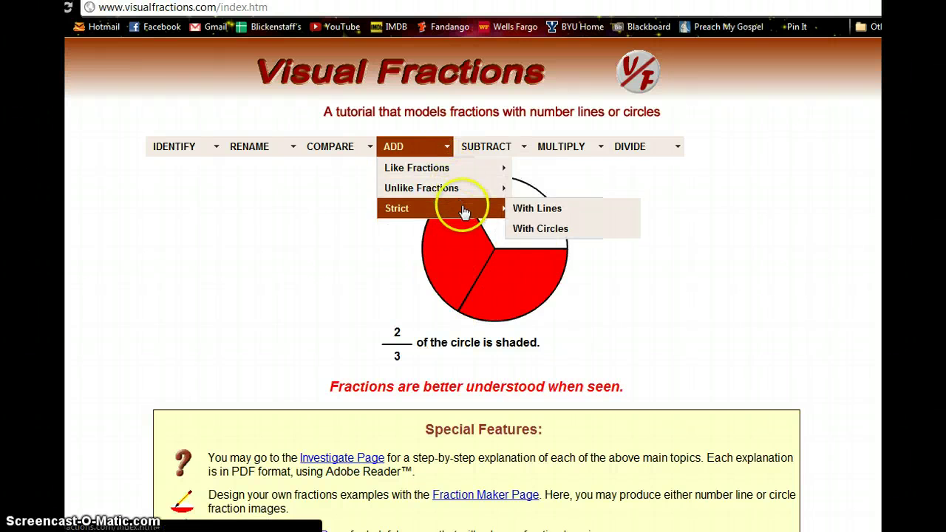
{"action": "mouse_move", "coordinate": [494, 171]}
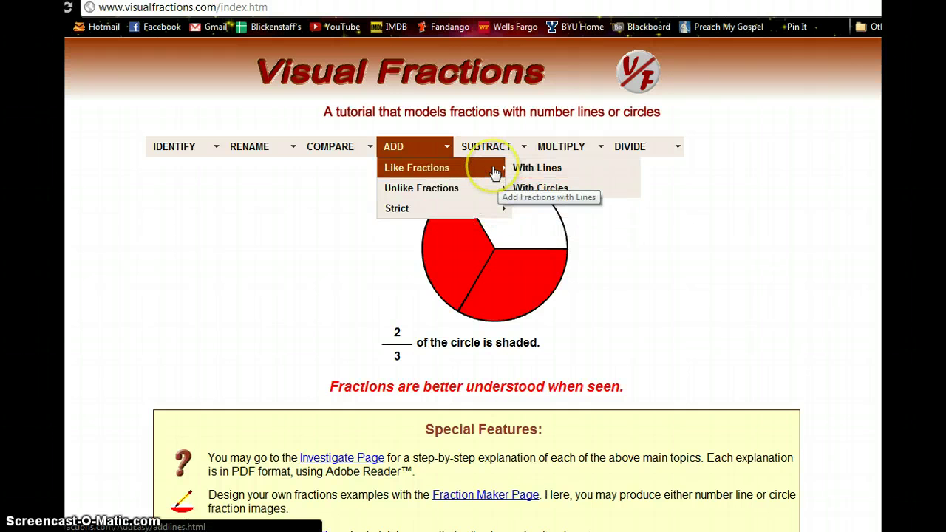
{"action": "left_click", "coordinate": [564, 169]}
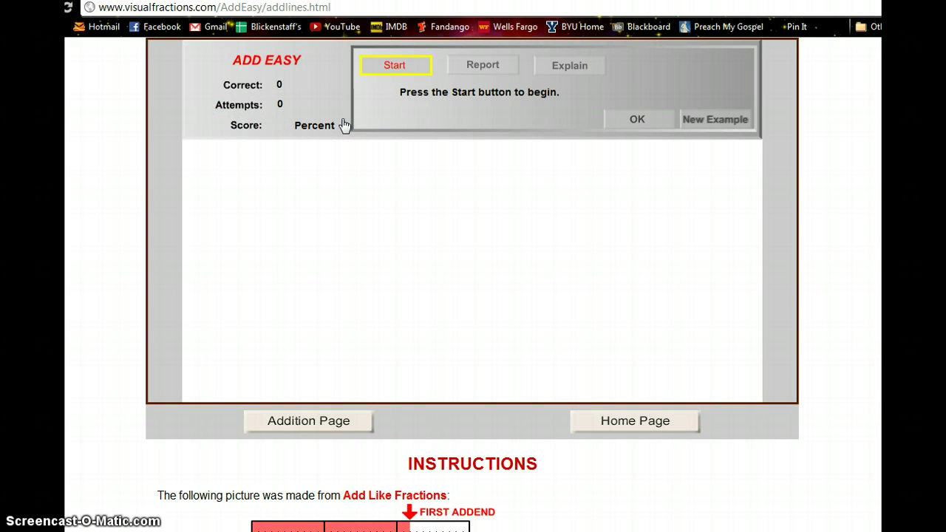
{"action": "left_click", "coordinate": [405, 69]}
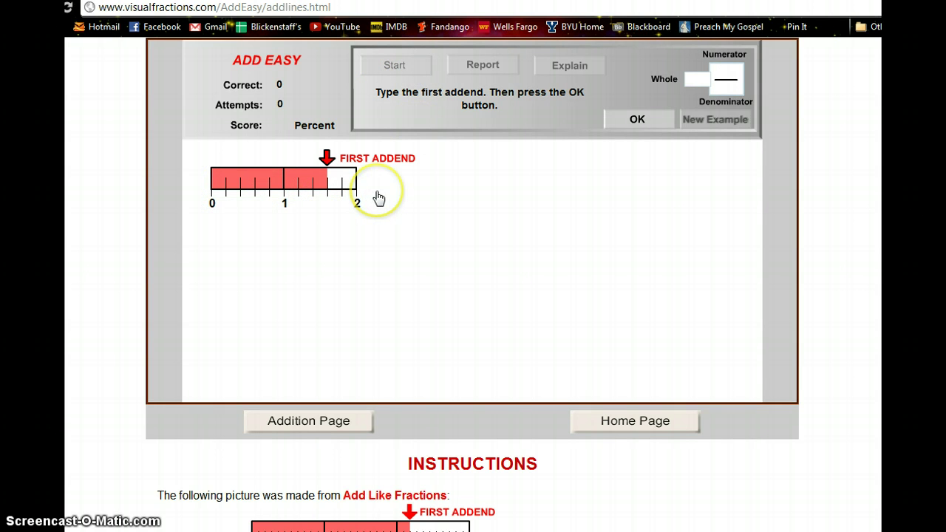
Submit 1 3/5 as the first addend and 2 1/5 as the second addend
{"action": "left_click", "coordinate": [697, 81]}
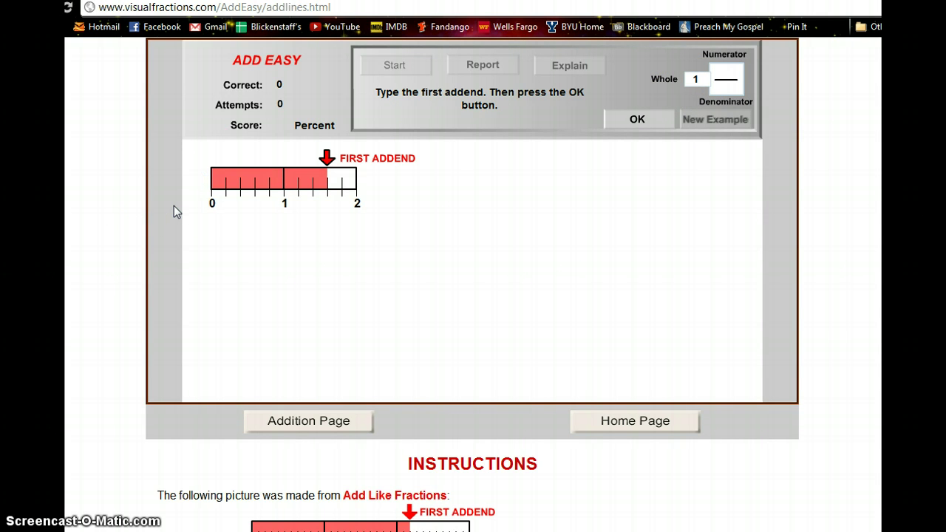
{"action": "left_click", "coordinate": [327, 184]}
{"action": "left_click_drag", "start_coordinate": [353, 193], "coordinate": [325, 185]}
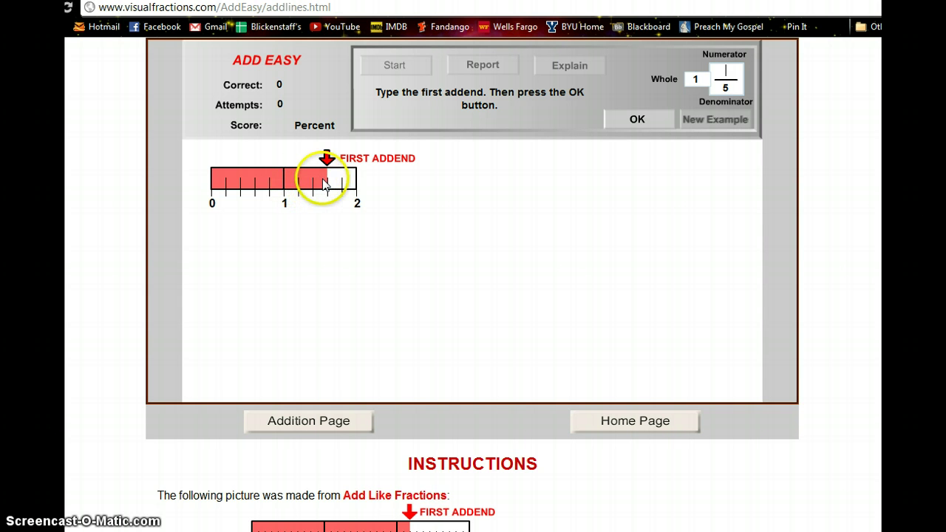
{"action": "left_click", "coordinate": [640, 120]}
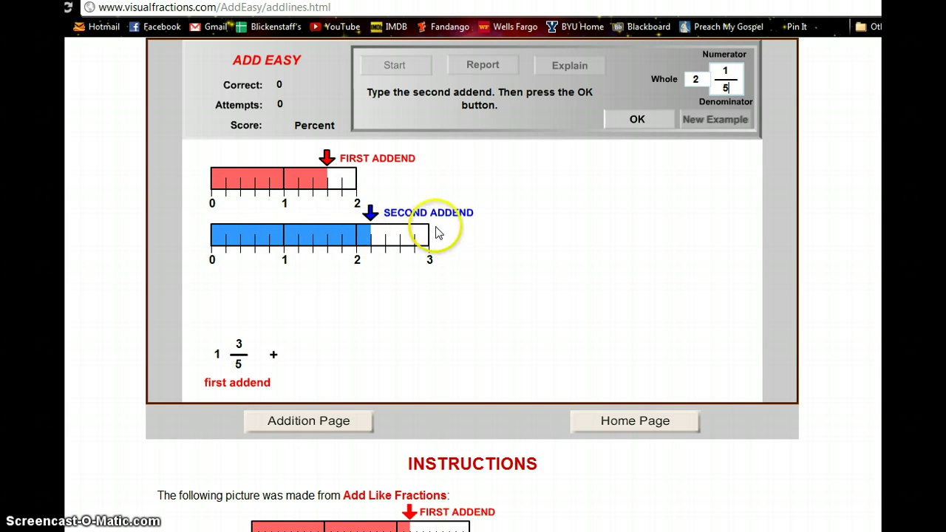
{"action": "left_click", "coordinate": [633, 124]}
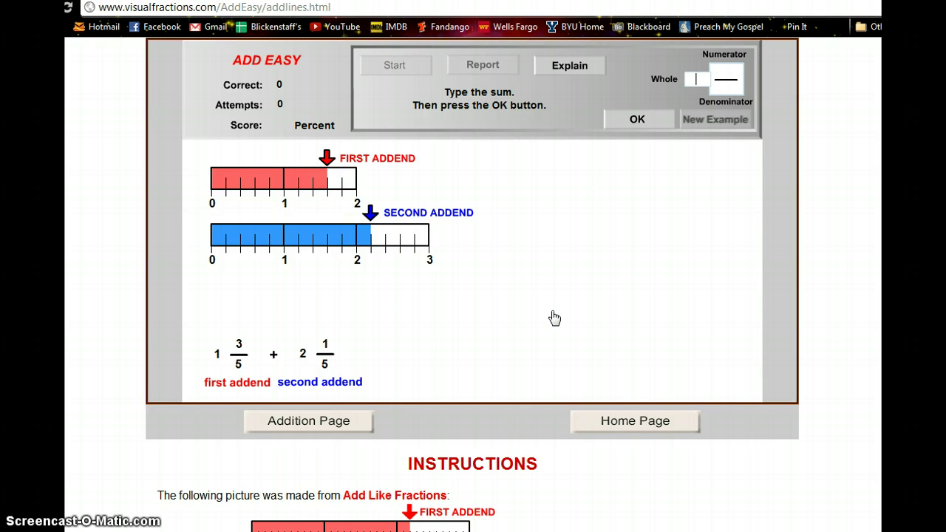
Submit 3 4/5 as the sum of the two addends
{"action": "left_click", "coordinate": [471, 307]}
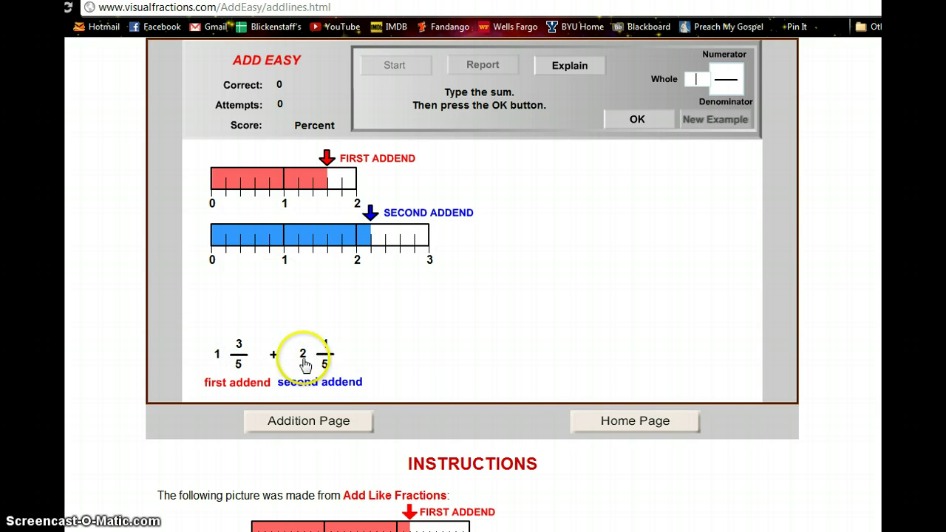
{"action": "type", "text": "3"}
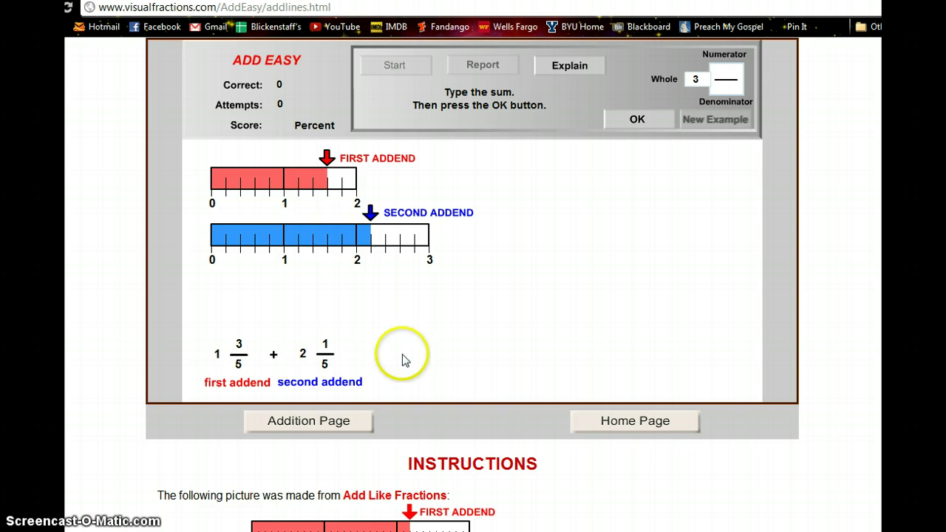
{"action": "key", "text": "Tab"}
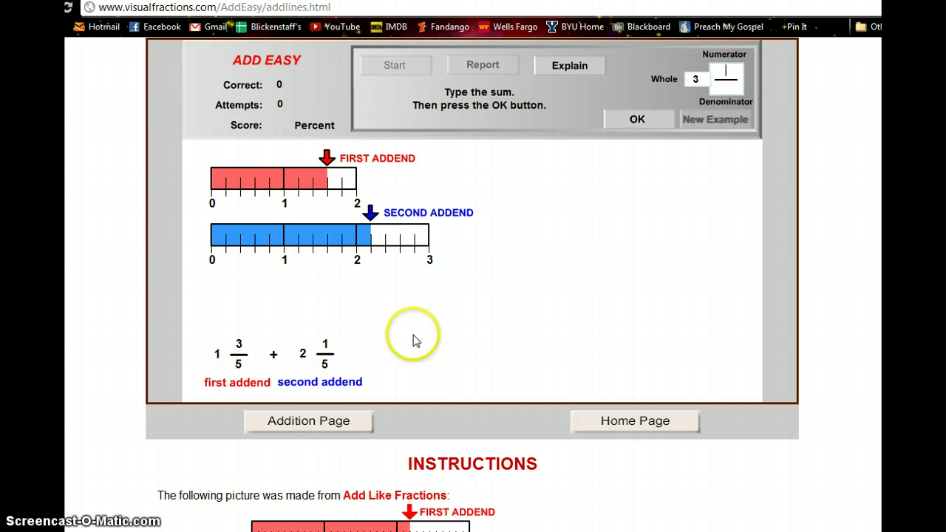
{"action": "type", "text": "4"}
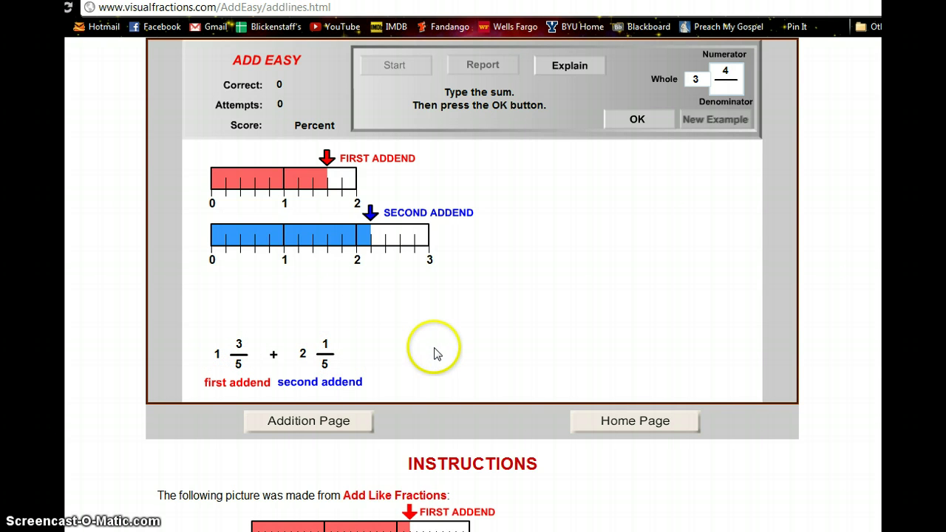
{"action": "type", "text": "5"}
{"action": "left_click", "coordinate": [640, 123]}
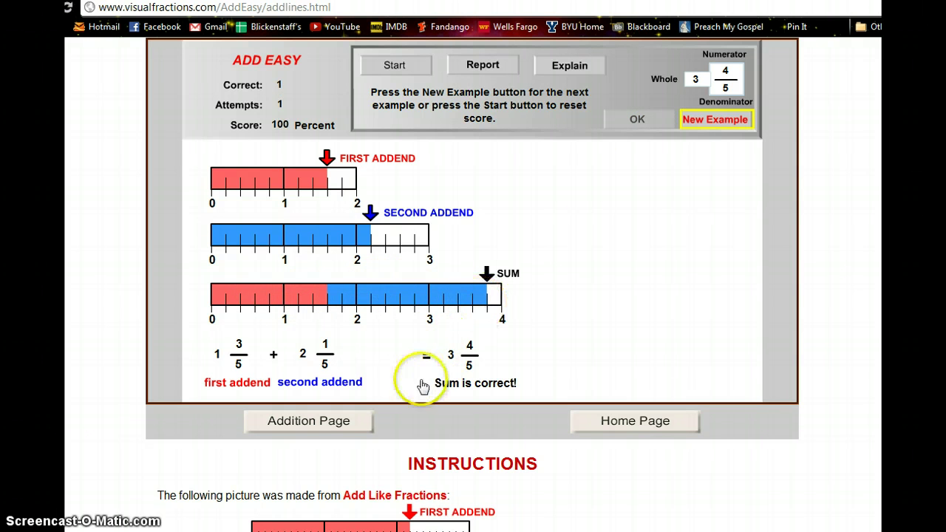
{"action": "left_click", "coordinate": [493, 390]}
{"action": "left_click", "coordinate": [531, 367]}
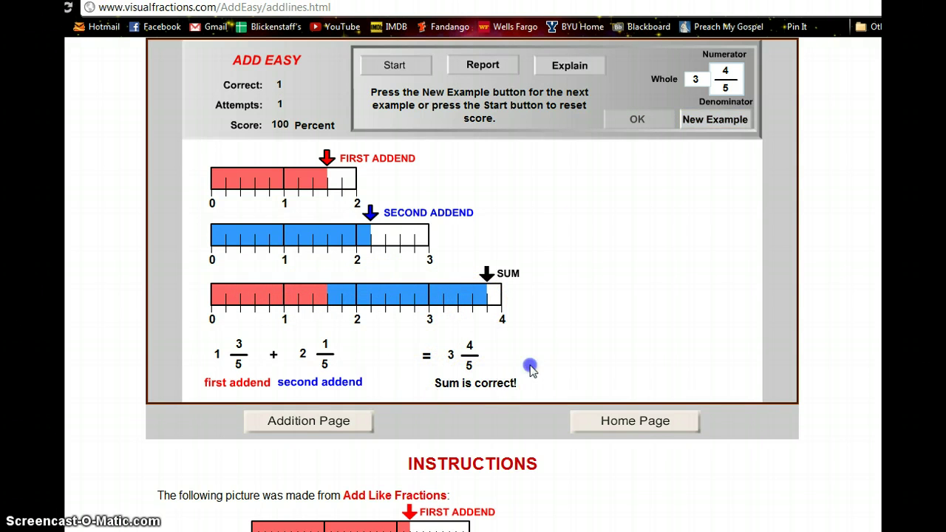
Read the instructions below the exercise, including the worked number-line example and the fraction-form and vertical methods of adding
{"action": "scroll", "coordinate": [798, 140], "scroll_direction": "down", "scroll_amount": 1}
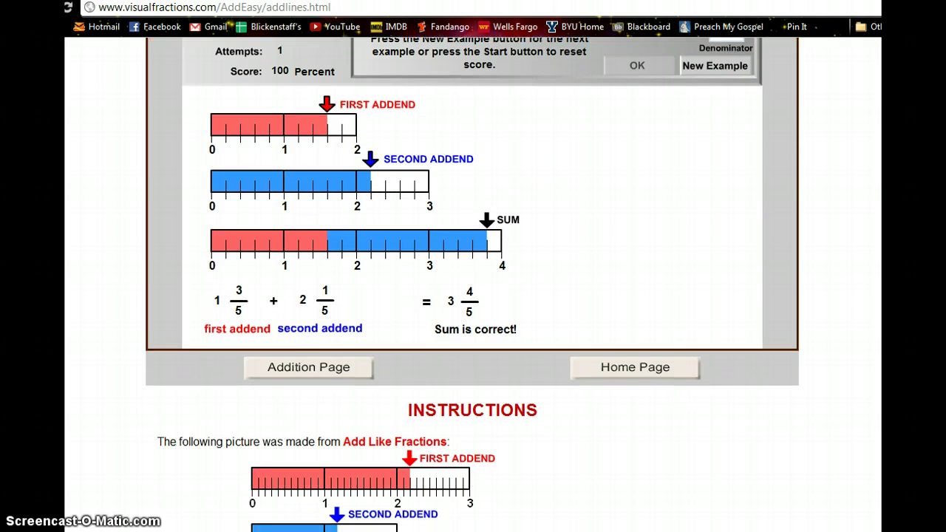
{"action": "scroll", "coordinate": [473, 296], "scroll_direction": "down", "scroll_amount": 4}
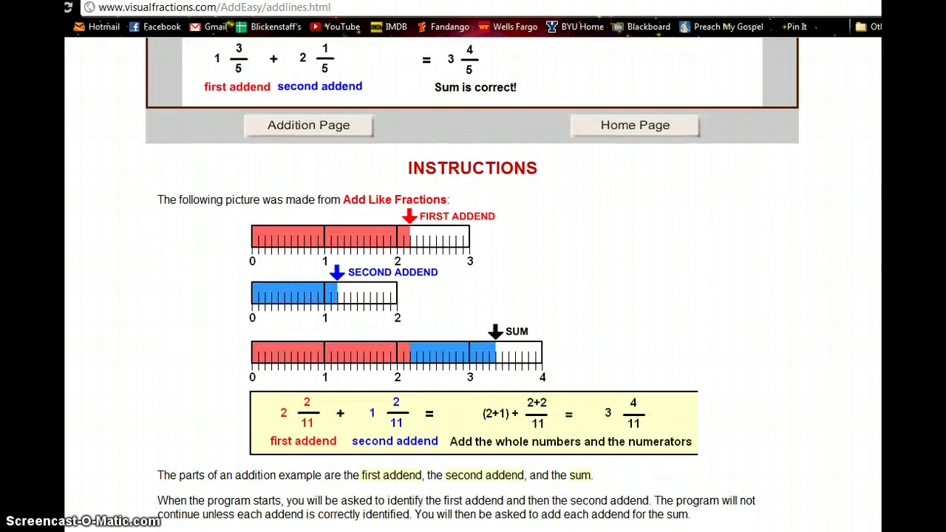
{"action": "scroll", "coordinate": [473, 296], "scroll_direction": "up", "scroll_amount": 4}
{"action": "scroll", "coordinate": [473, 295], "scroll_direction": "down", "scroll_amount": 2}
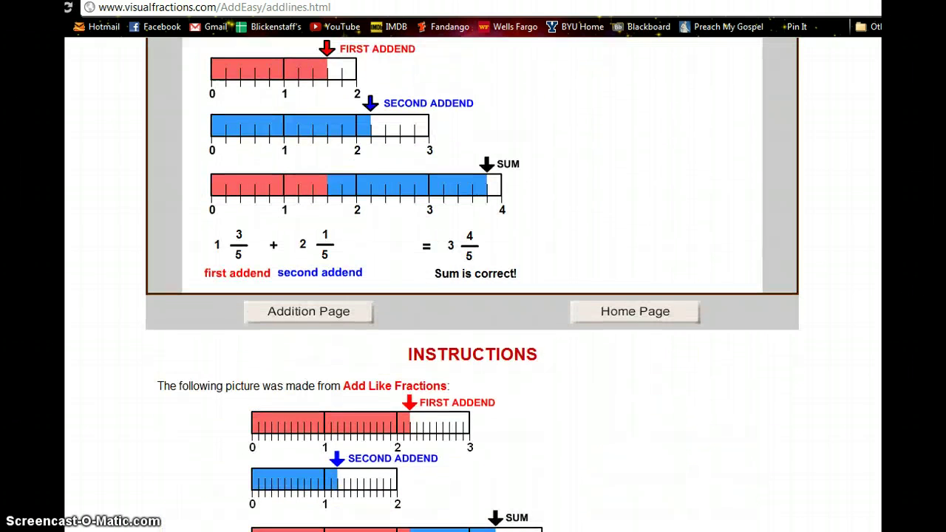
{"action": "scroll", "coordinate": [473, 296], "scroll_direction": "down", "scroll_amount": 2}
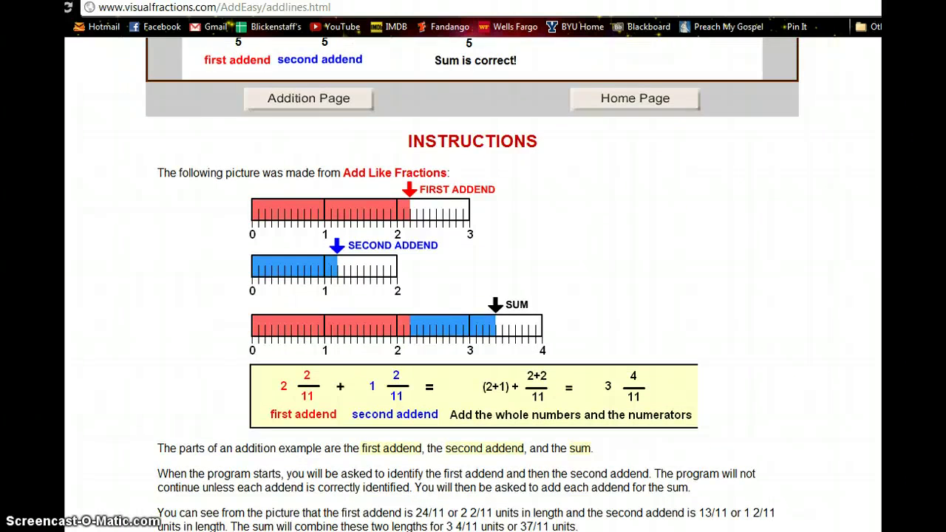
{"action": "scroll", "coordinate": [473, 296], "scroll_direction": "down", "scroll_amount": 1}
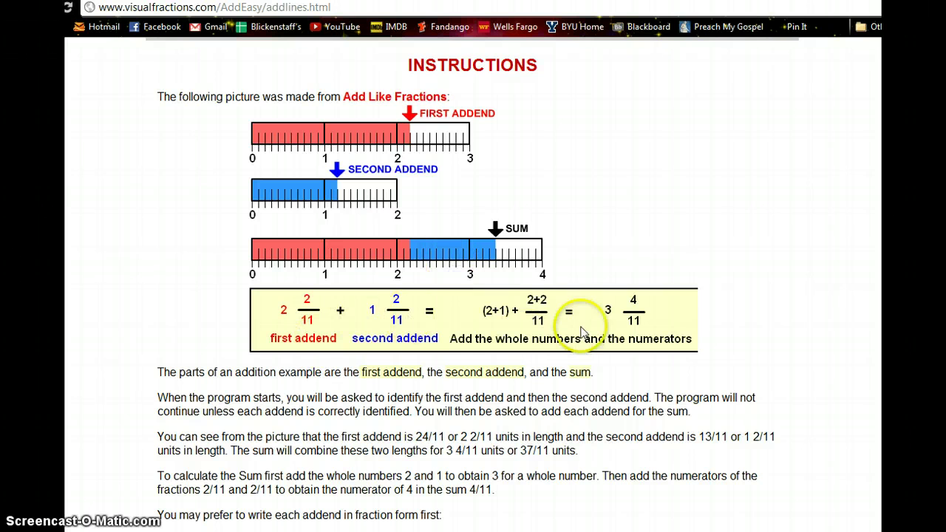
{"action": "scroll", "coordinate": [767, 272], "scroll_direction": "down", "scroll_amount": 1}
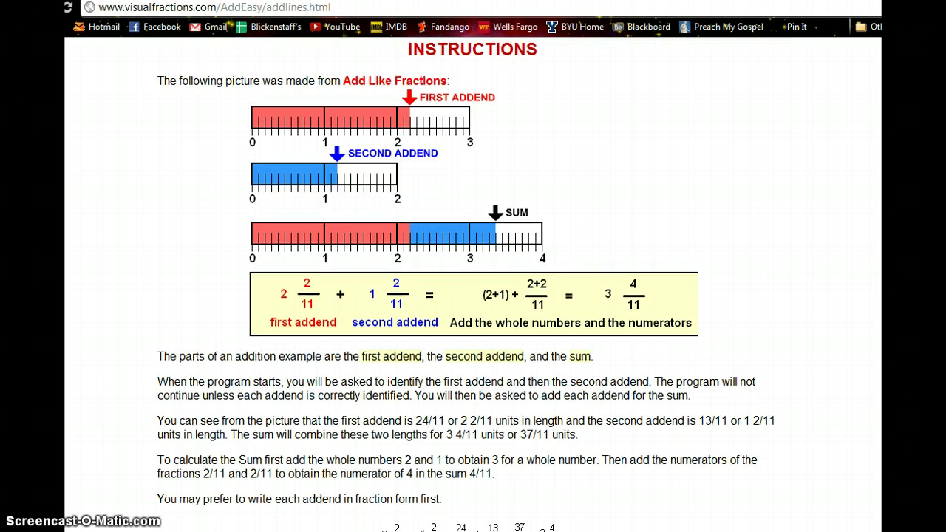
{"action": "scroll", "coordinate": [473, 296], "scroll_direction": "down", "scroll_amount": 2}
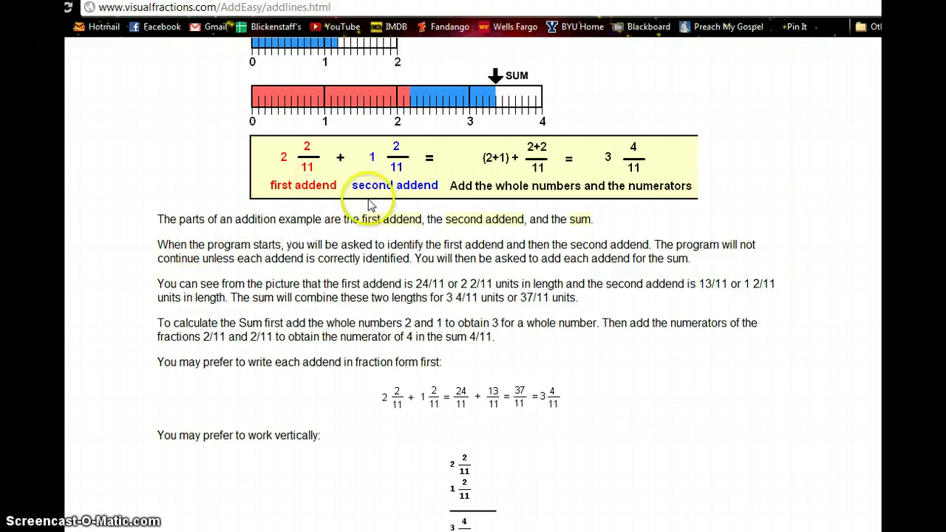
{"action": "left_click_drag", "start_coordinate": [359, 216], "coordinate": [404, 212]}
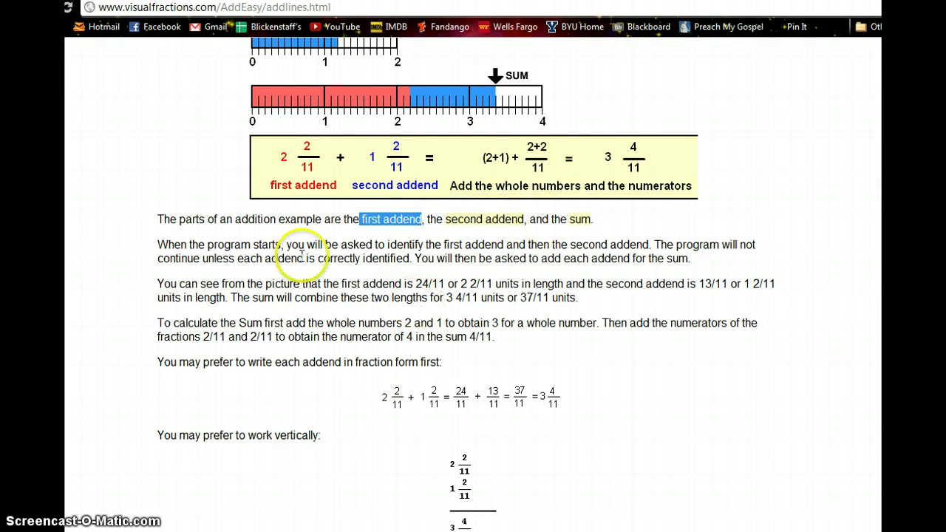
{"action": "left_click", "coordinate": [271, 255]}
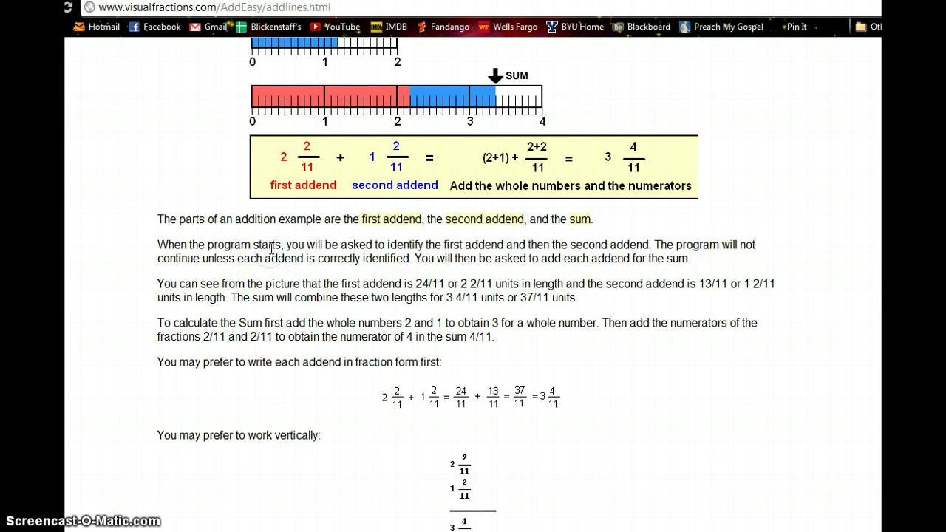
{"action": "left_click_drag", "start_coordinate": [286, 245], "coordinate": [417, 297]}
{"action": "scroll", "coordinate": [473, 295], "scroll_direction": "down", "scroll_amount": 3}
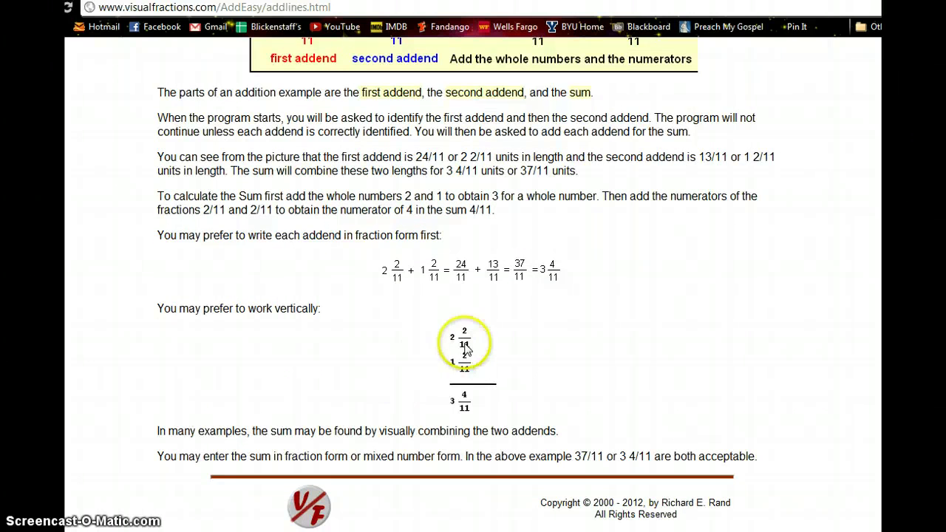
Go to a new addition example and submit 3 as its first addend
{"action": "scroll", "coordinate": [473, 296], "scroll_direction": "up", "scroll_amount": 10}
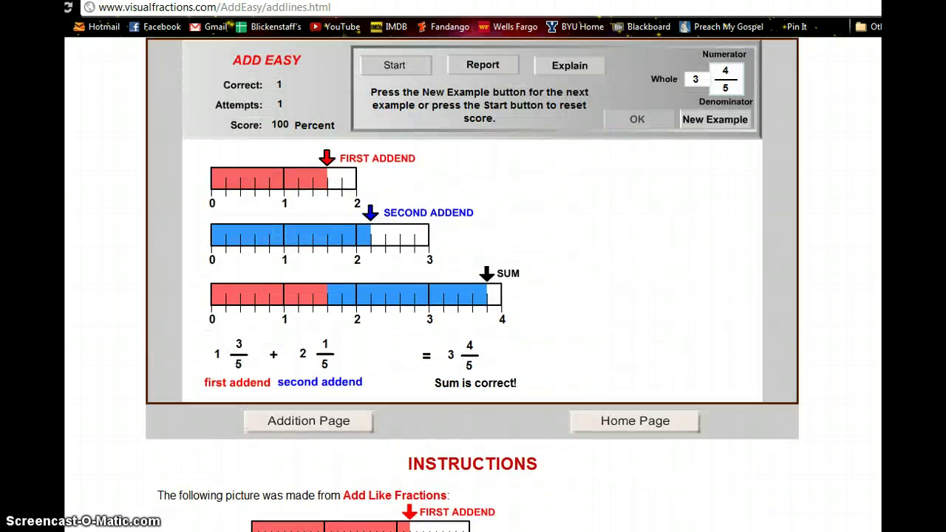
{"action": "left_click", "coordinate": [765, 174]}
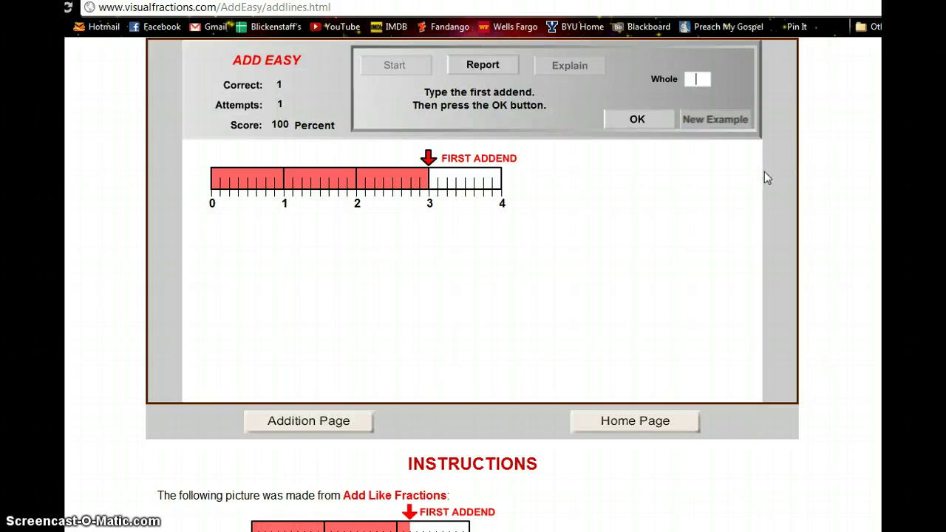
{"action": "type", "text": "3"}
{"action": "left_click", "coordinate": [636, 119]}
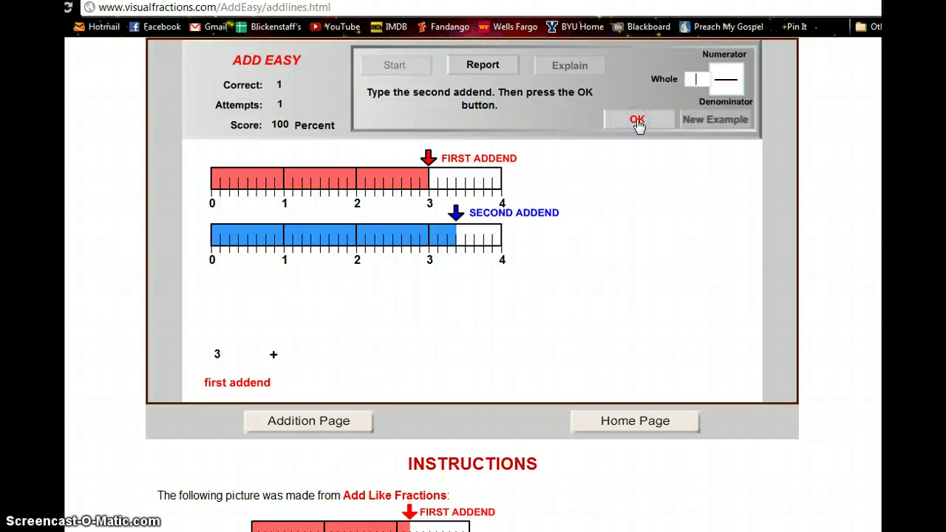
Submit 3 3/8 as the second addend of the new example
{"action": "left_click", "coordinate": [640, 130]}
{"action": "type", "text": "3"}
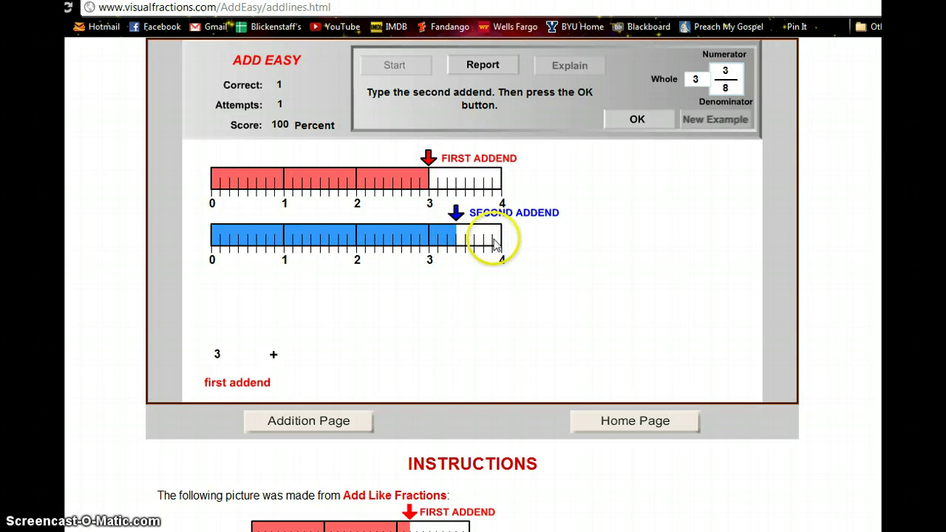
{"action": "left_click", "coordinate": [643, 120]}
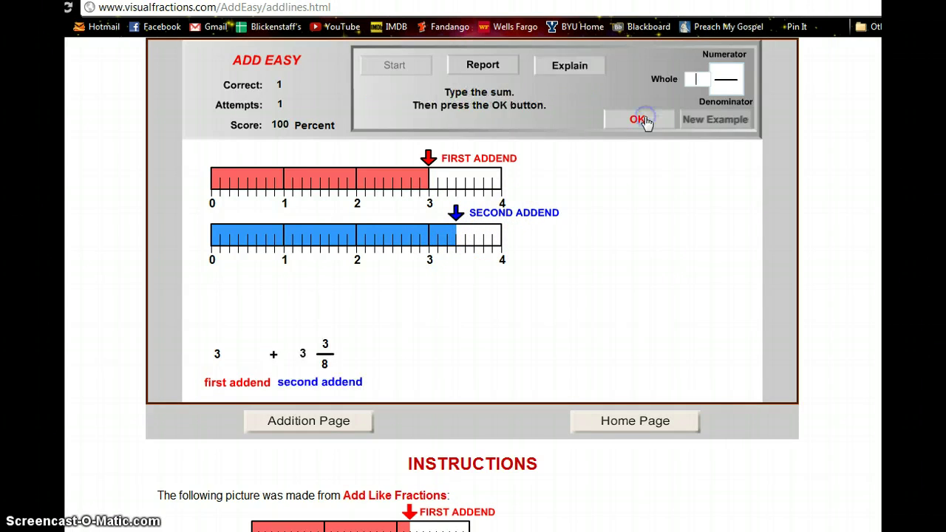
{"action": "left_click", "coordinate": [482, 329]}
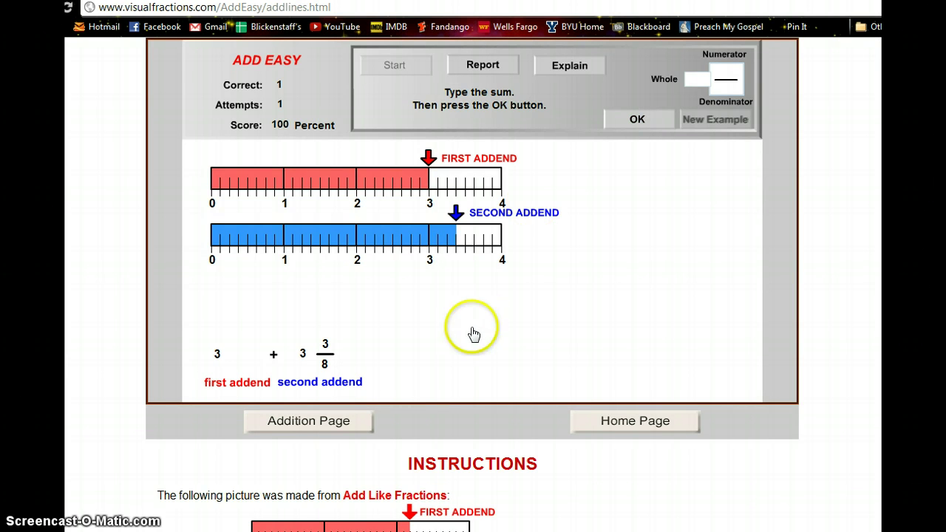
Show the explained sum of 3 and 3 3/8, and go to a new addition example
{"action": "left_click", "coordinate": [568, 68]}
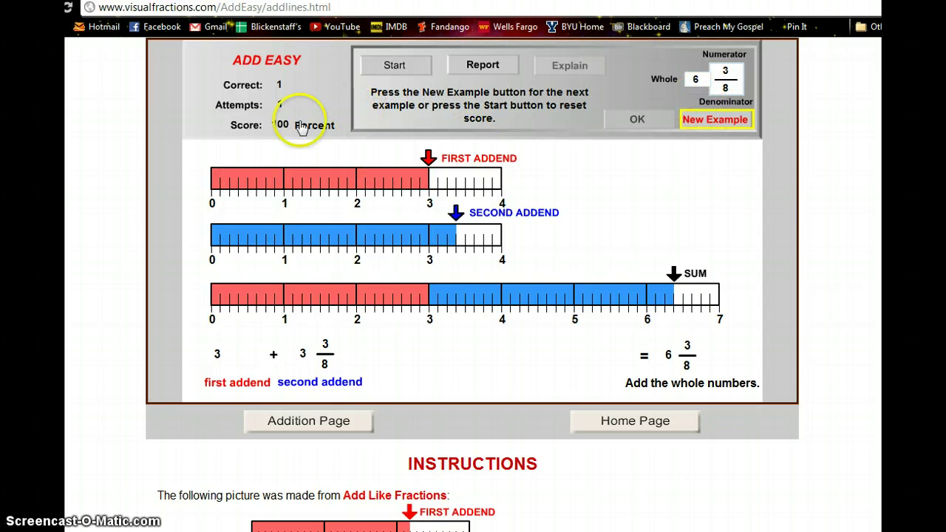
{"action": "left_click", "coordinate": [768, 163]}
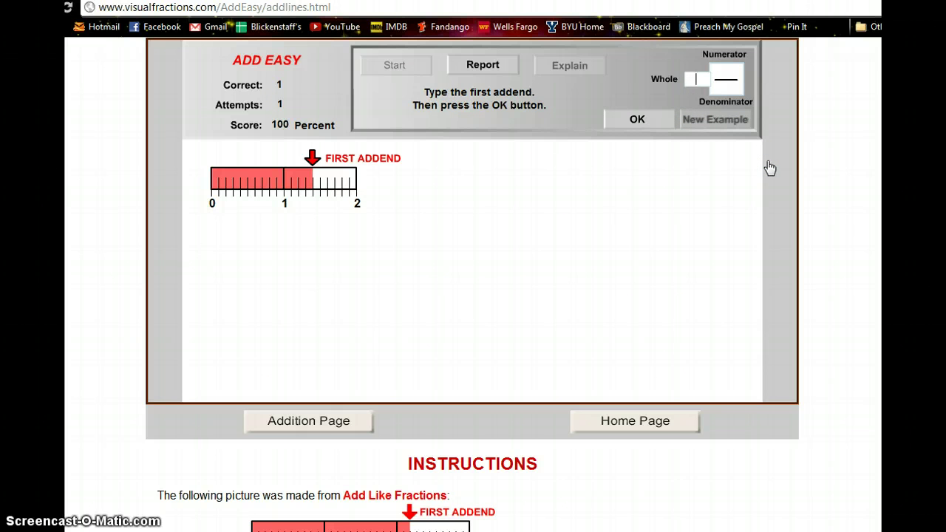
{"action": "left_click", "coordinate": [288, 127]}
Return to the site's home page and start the fraction division exercise with circles
{"action": "left_click", "coordinate": [639, 434]}
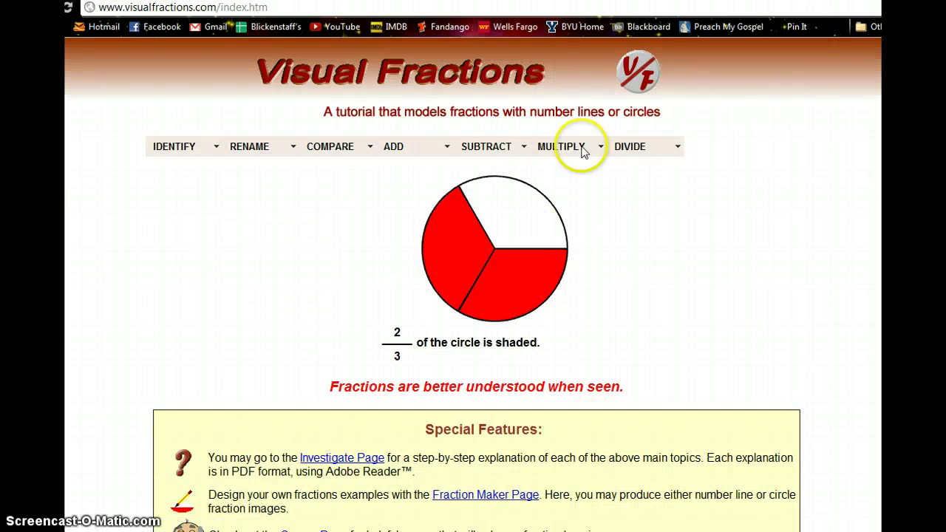
{"action": "mouse_move", "coordinate": [657, 148]}
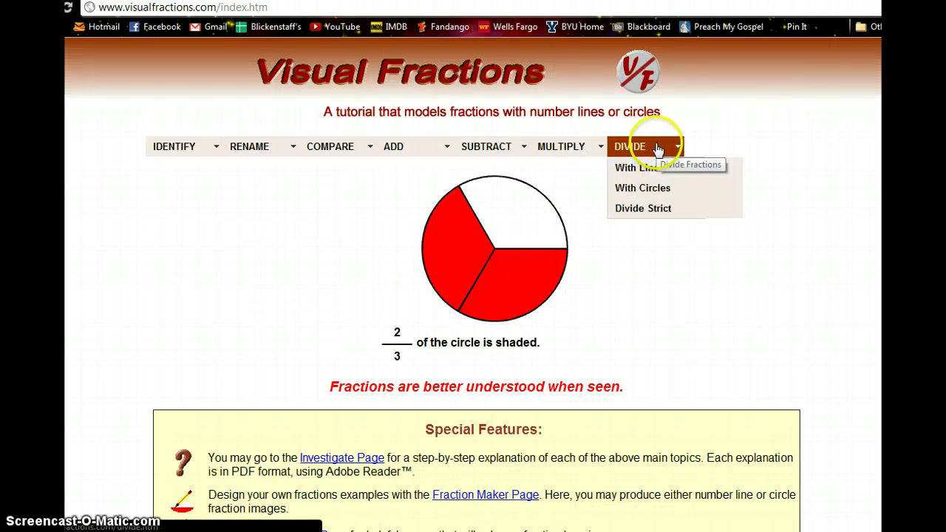
{"action": "left_click", "coordinate": [668, 187]}
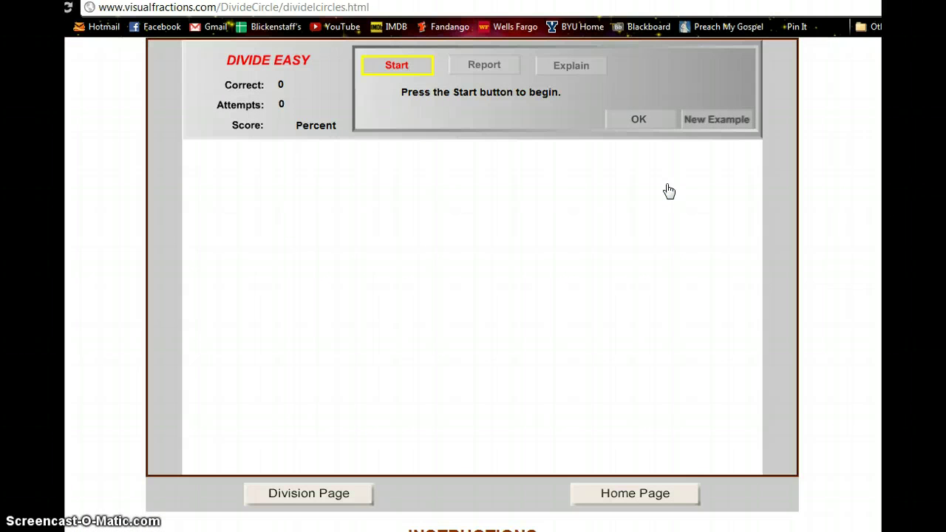
{"action": "key", "text": "Return"}
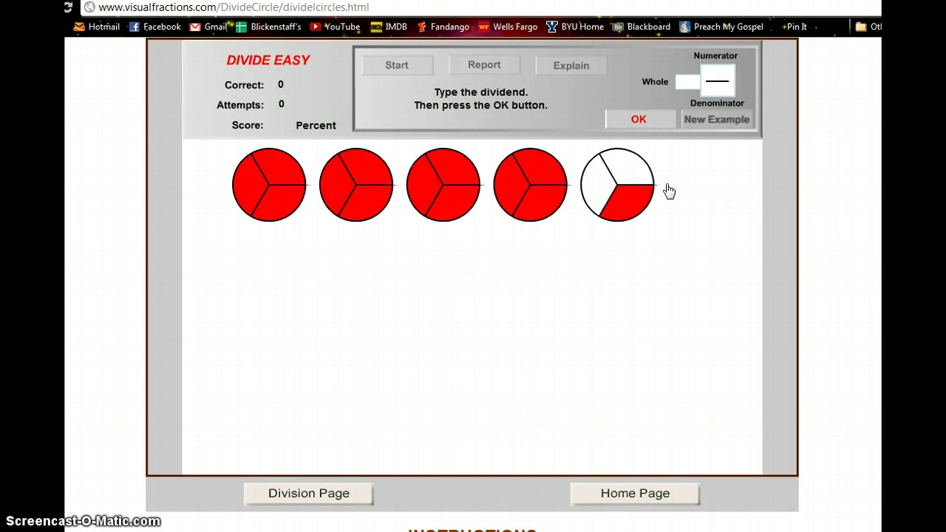
Submit 4 1/3 as the dividend of the division example
{"action": "left_click", "coordinate": [699, 230]}
{"action": "type", "text": "4"}
{"action": "type", "text": "3"}
{"action": "left_click", "coordinate": [662, 121]}
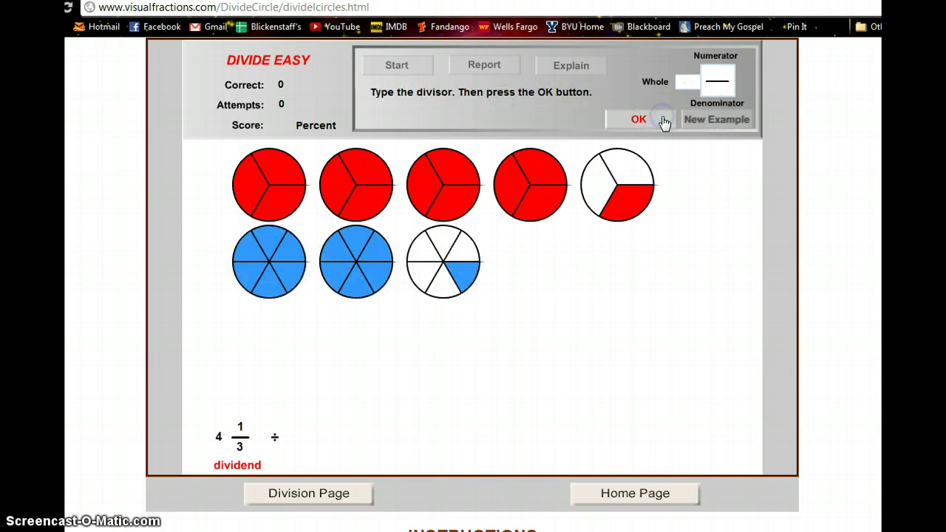
Submit 2 1/6 as the divisor of the division example
{"action": "left_click", "coordinate": [708, 278]}
{"action": "type", "text": "2"}
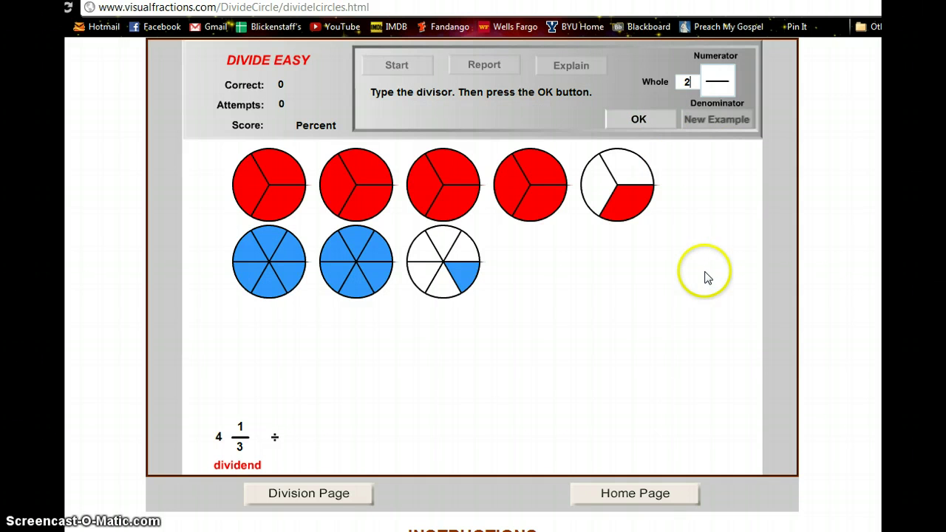
{"action": "type", "text": "1"}
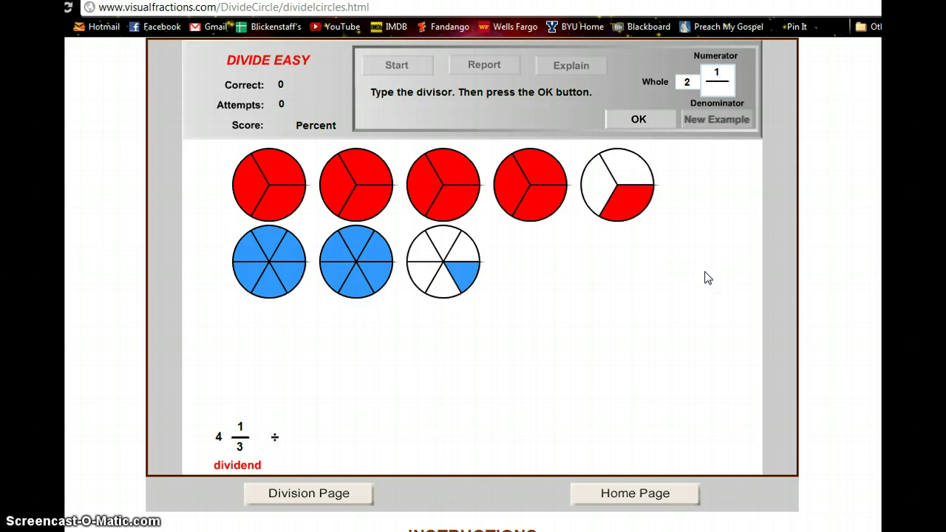
{"action": "type", "text": "6"}
{"action": "left_click", "coordinate": [718, 185]}
{"action": "left_click", "coordinate": [664, 120]}
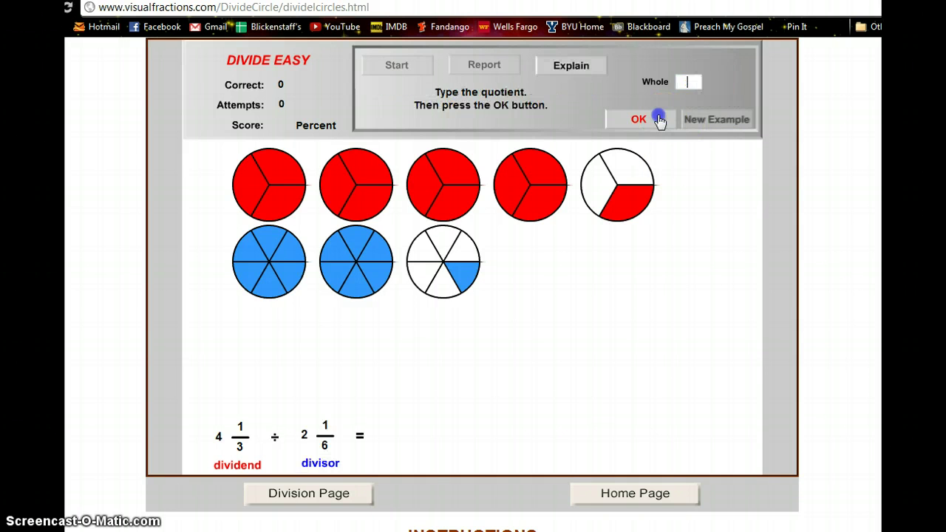
Try 8 as the quotient of 4 1/3 divided by 2 1/6
{"action": "left_click", "coordinate": [671, 226]}
{"action": "type", "text": "8"}
{"action": "left_click", "coordinate": [653, 101]}
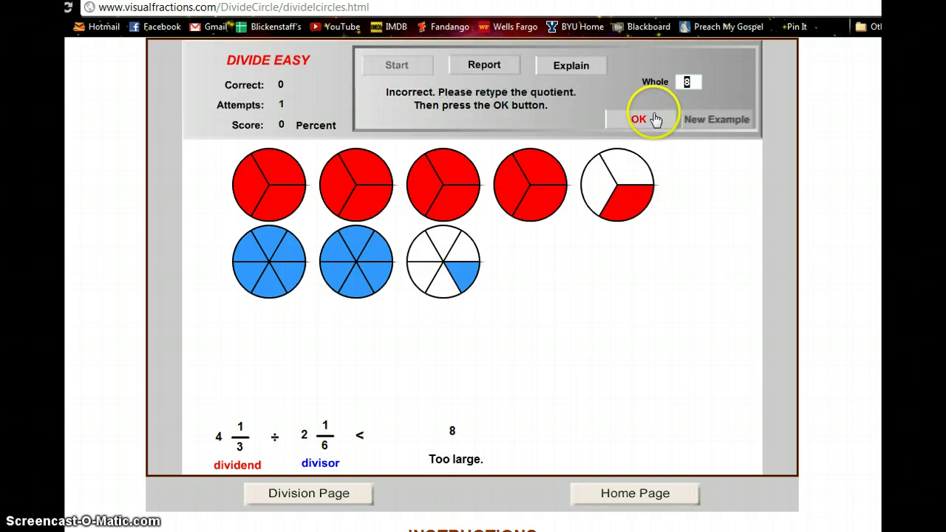
{"action": "left_click", "coordinate": [444, 437]}
{"action": "left_click", "coordinate": [481, 442]}
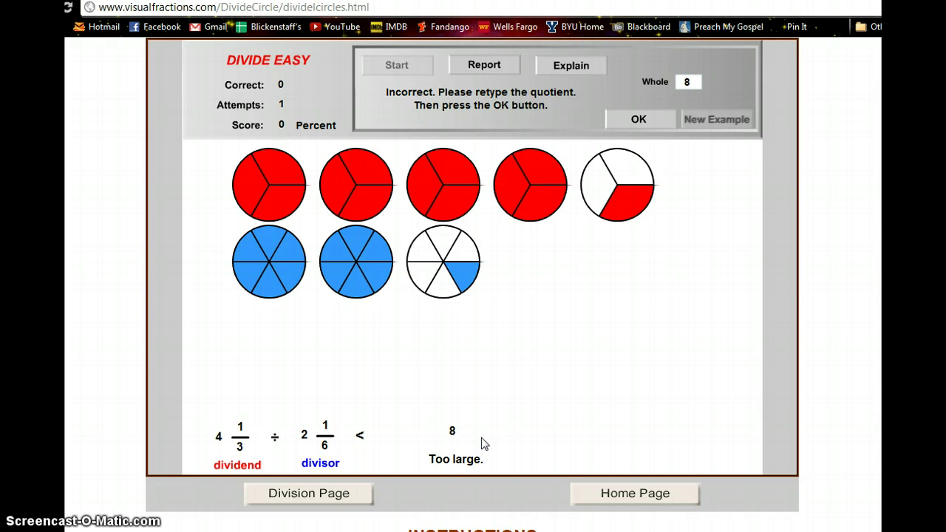
Try 7, then 6, and then an empty answer as the quotient
{"action": "left_click", "coordinate": [692, 81]}
{"action": "left_click", "coordinate": [688, 82]}
{"action": "type", "text": "7"}
{"action": "left_click", "coordinate": [650, 119]}
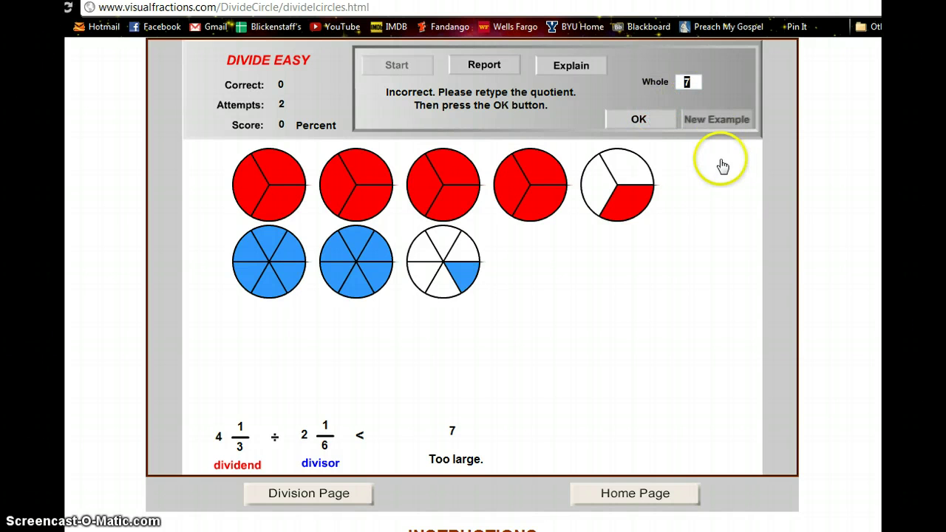
{"action": "type", "text": "6"}
{"action": "left_click", "coordinate": [668, 124]}
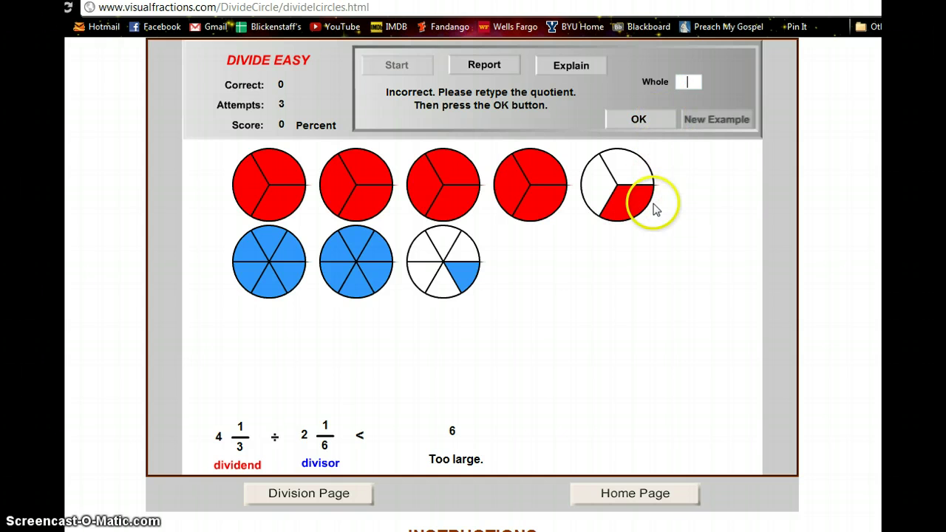
{"action": "left_click", "coordinate": [655, 120]}
{"action": "left_click", "coordinate": [655, 130]}
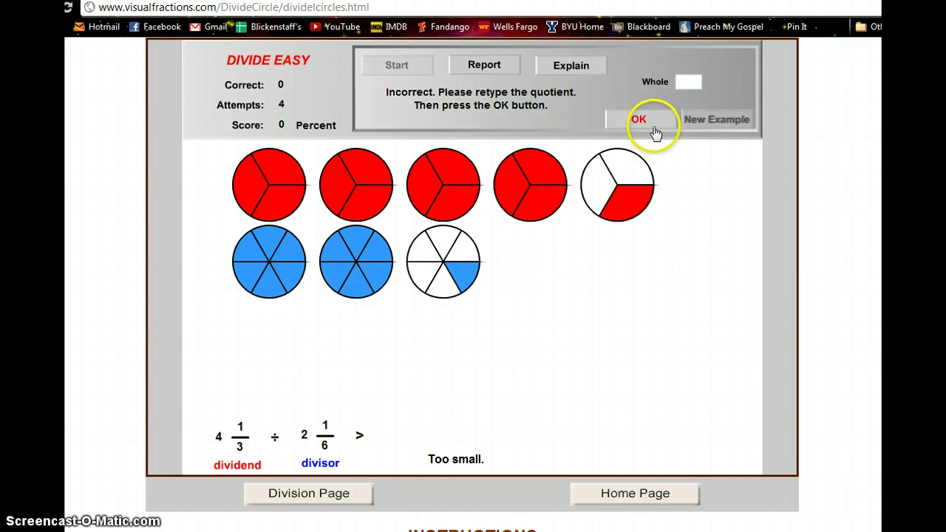
Show the worked explanation of 4 1/3 divided by 2 1/6
{"action": "left_click", "coordinate": [582, 70]}
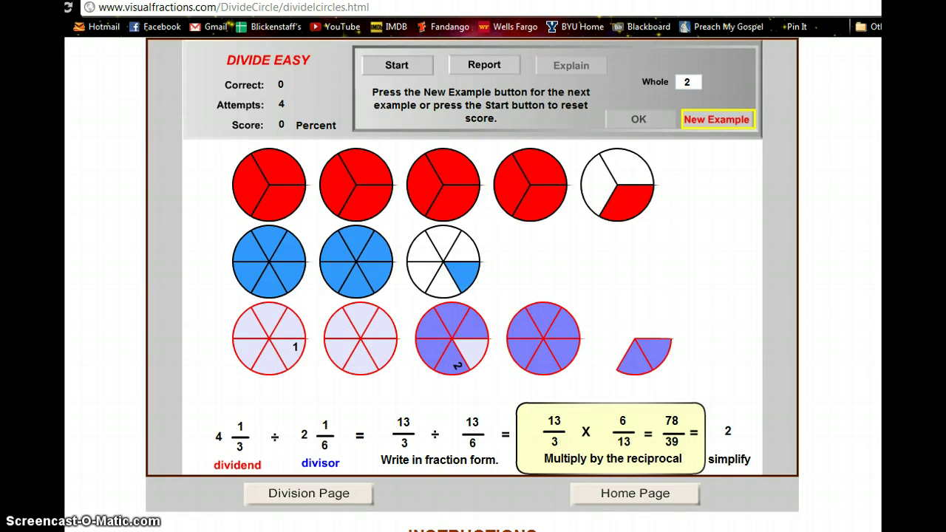
{"action": "scroll", "coordinate": [473, 295], "scroll_direction": "down", "scroll_amount": 2}
Return to the home page and start the fraction comparison exercise with number lines
{"action": "left_click", "coordinate": [632, 351]}
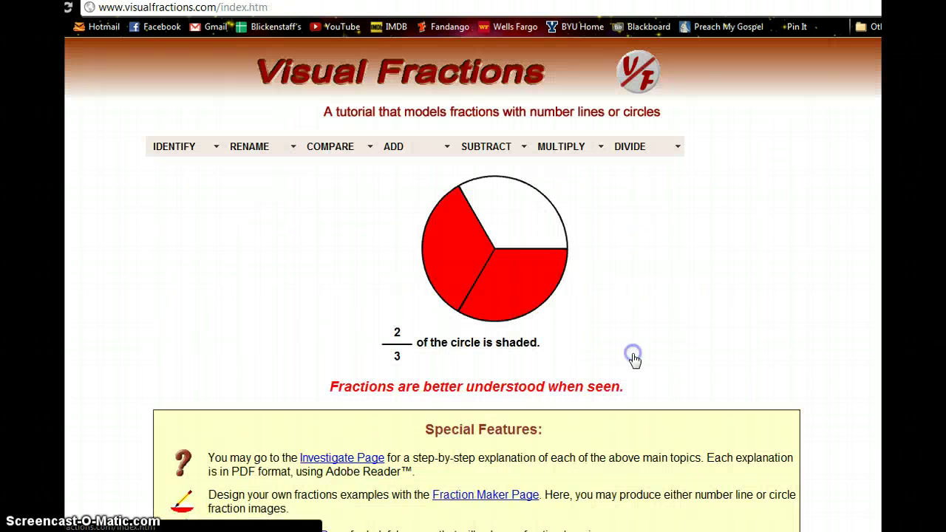
{"action": "mouse_move", "coordinate": [336, 147]}
{"action": "left_click", "coordinate": [331, 168]}
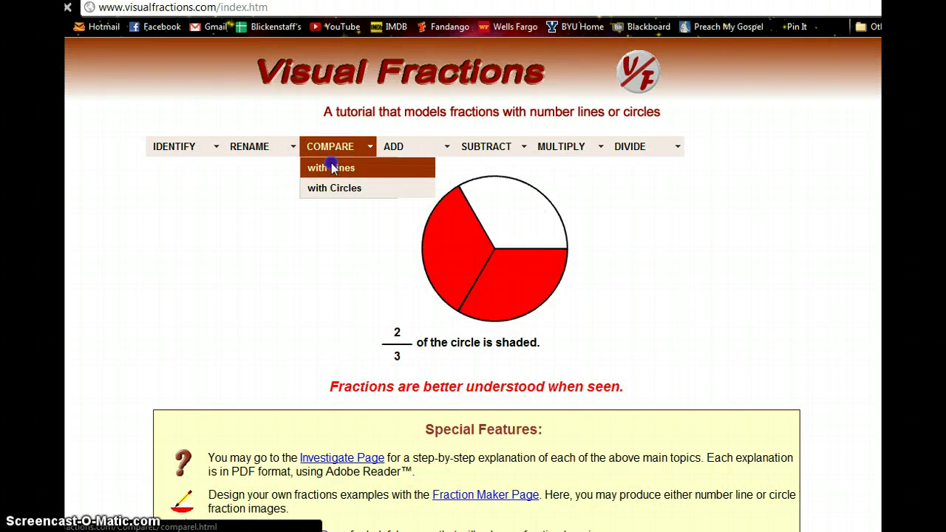
{"action": "left_click", "coordinate": [331, 168]}
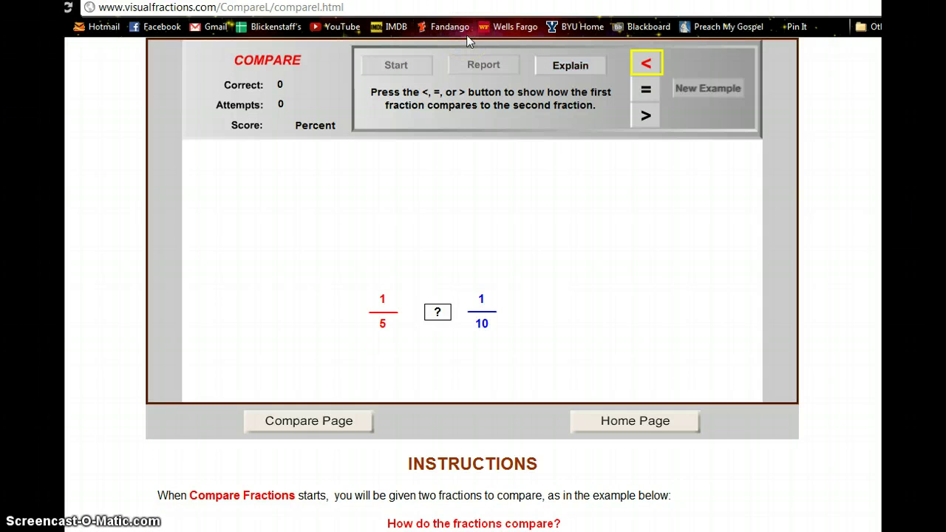
Try less than for comparing 1/5 with 1/10, and submit greater than as the answer
{"action": "key", "text": "Return"}
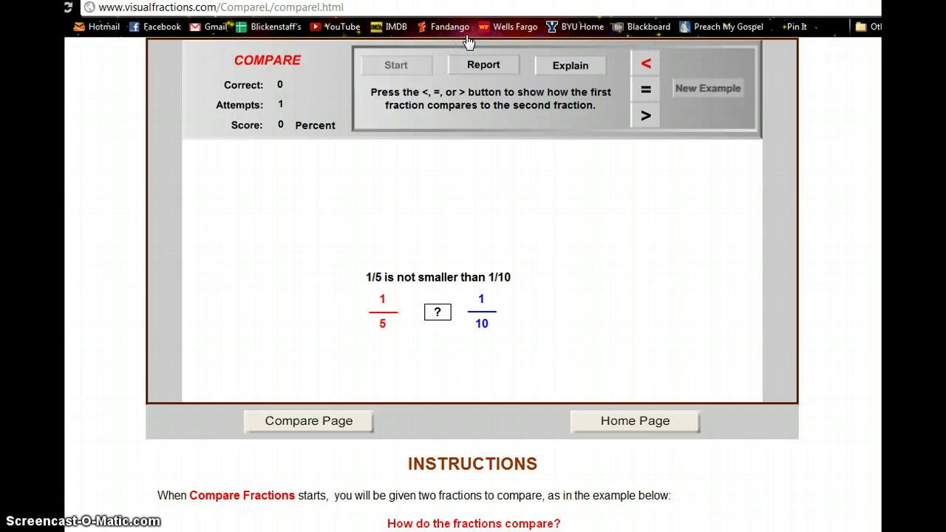
{"action": "key", "text": "Return"}
{"action": "key", "text": "Tab"}
{"action": "key", "text": "Return"}
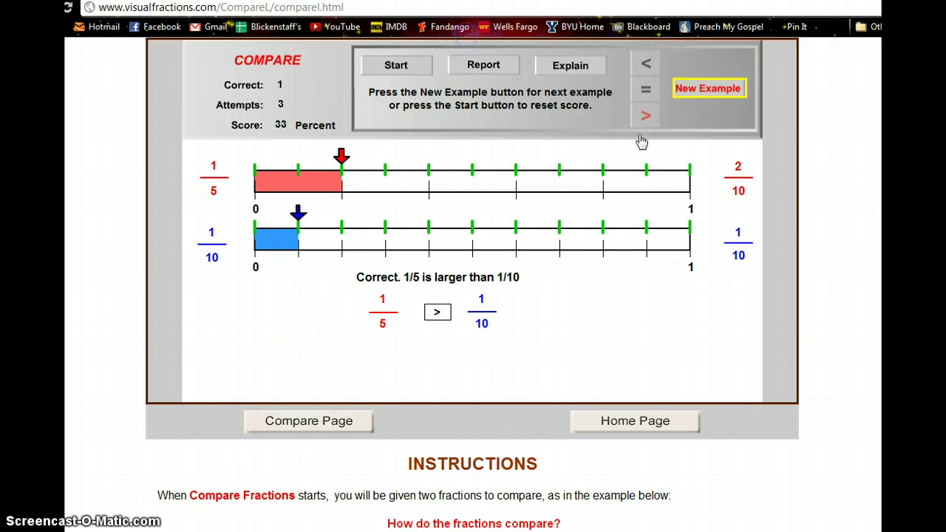
{"action": "left_click", "coordinate": [626, 172]}
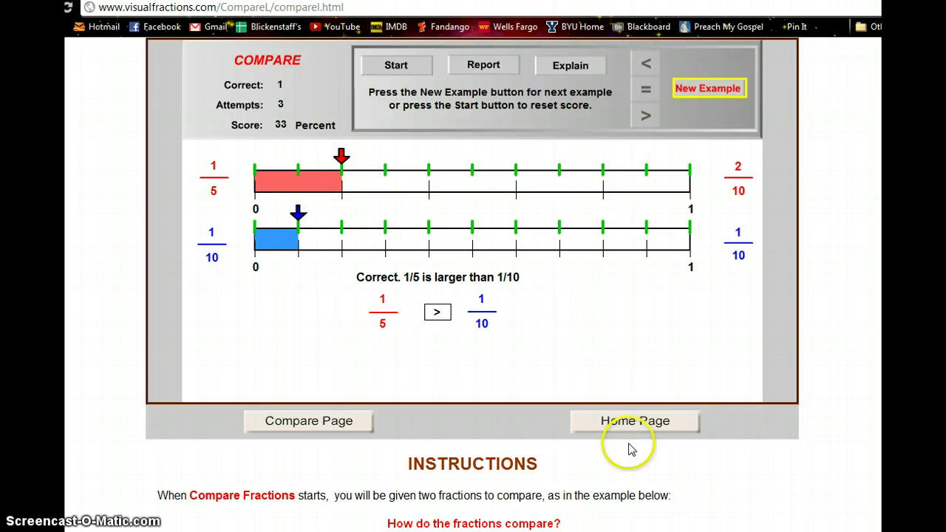
Read the instructions for comparing fractions, including the 3/4 and 2/3 number-line example and the least common denominator
{"action": "left_click", "coordinate": [643, 416]}
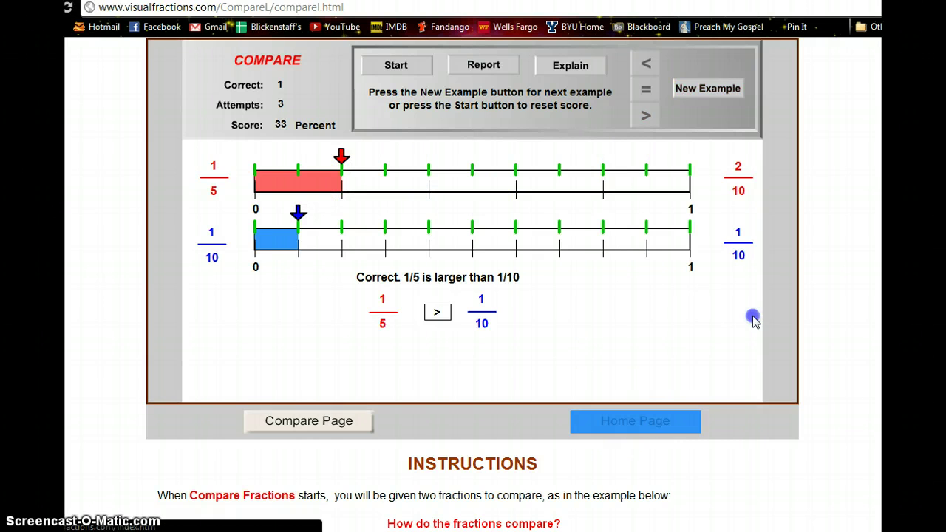
{"action": "scroll", "coordinate": [834, 281], "scroll_direction": "down", "scroll_amount": 6}
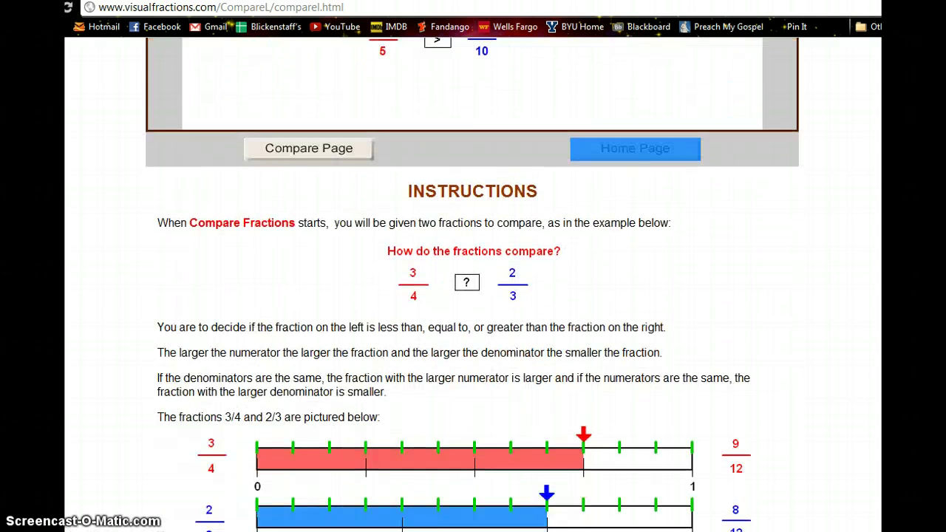
{"action": "scroll", "coordinate": [471, 284], "scroll_direction": "down", "scroll_amount": 1}
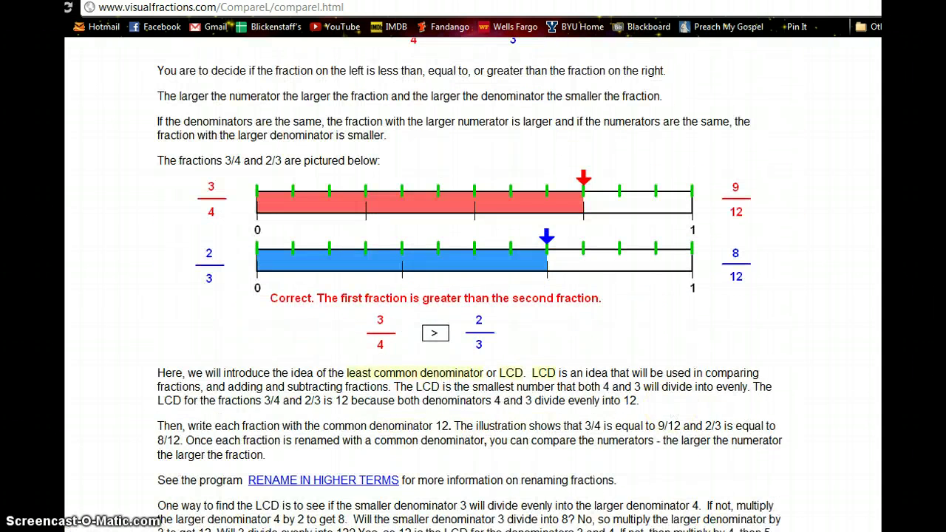